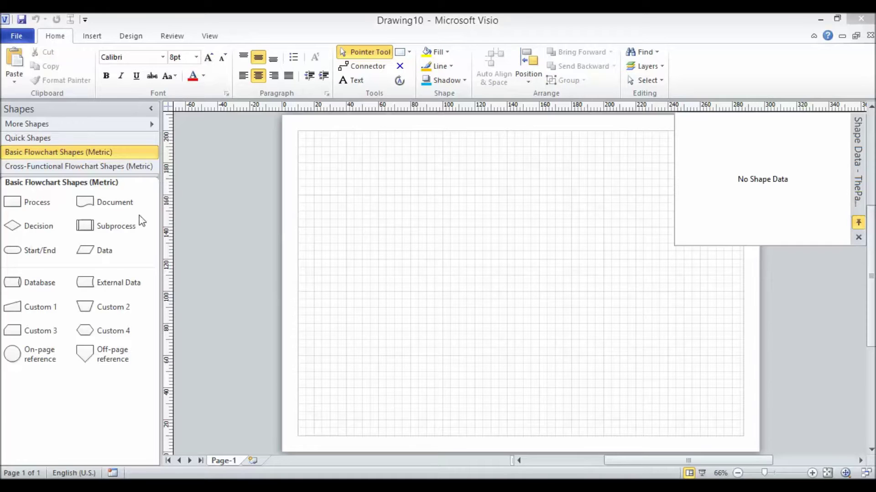
Build a quick sample chain of auto-connected Process, Document and Decision shapes, then delete it all.
{"action": "left_click_drag", "start_coordinate": [13, 202], "coordinate": [346, 175]}
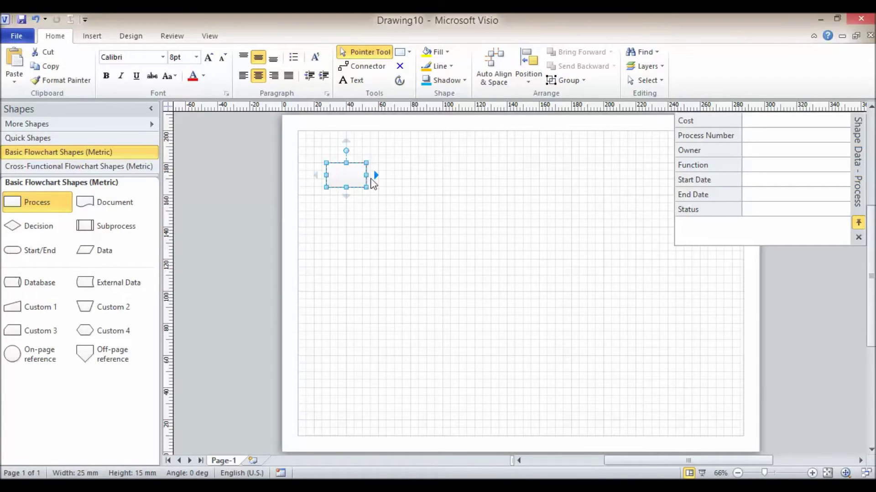
{"action": "mouse_move", "coordinate": [374, 175]}
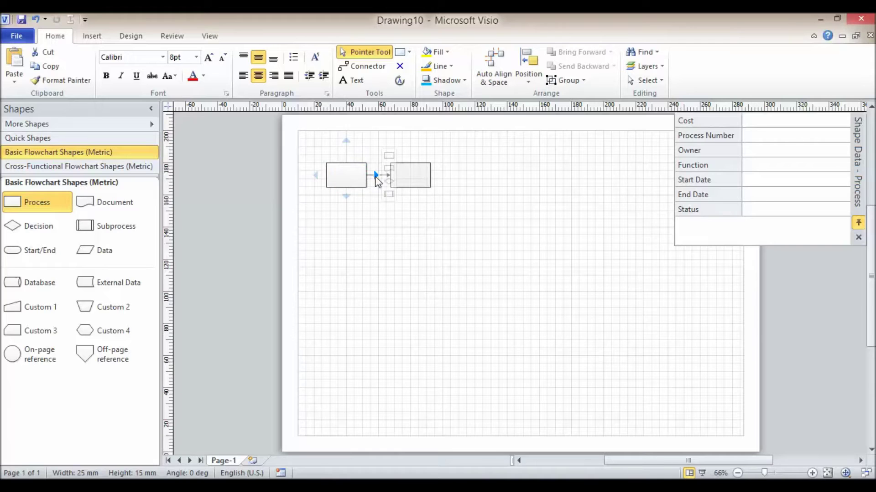
{"action": "left_click", "coordinate": [388, 169]}
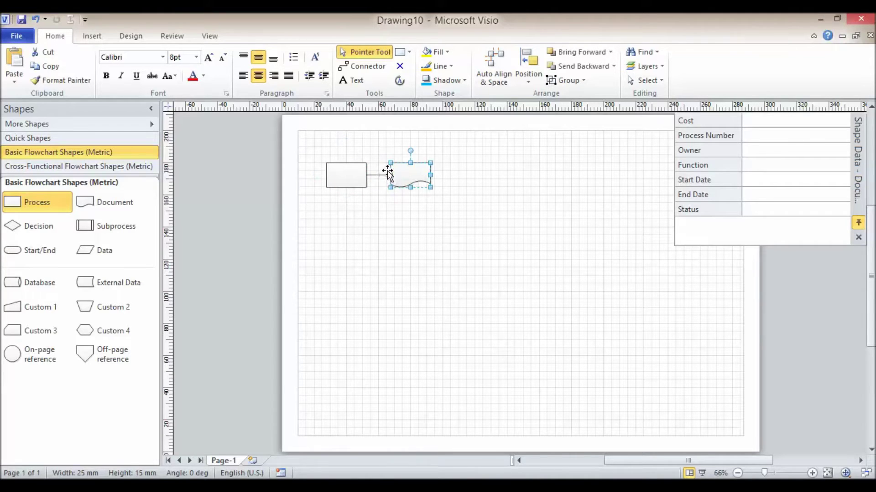
{"action": "left_click", "coordinate": [414, 195]}
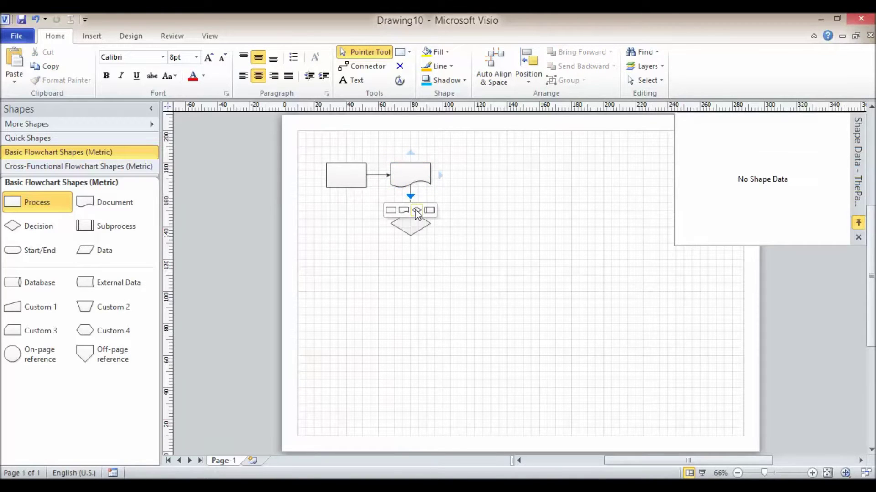
{"action": "left_click", "coordinate": [413, 206]}
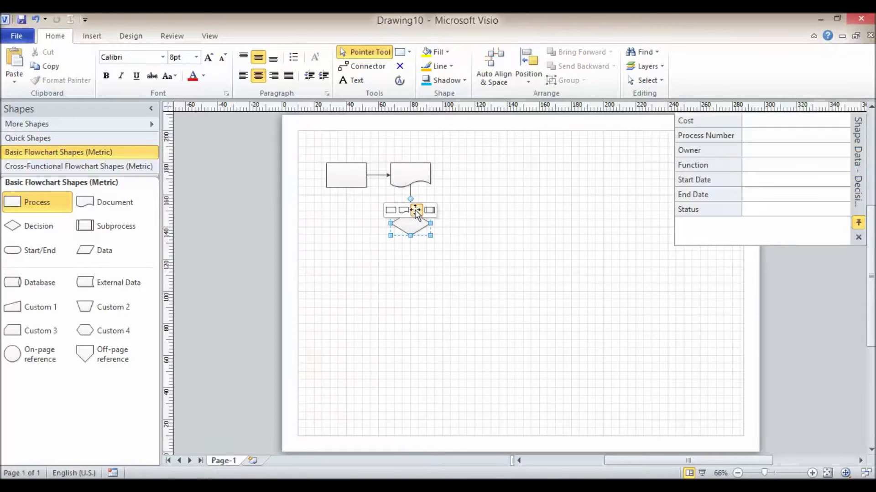
{"action": "left_click", "coordinate": [440, 225]}
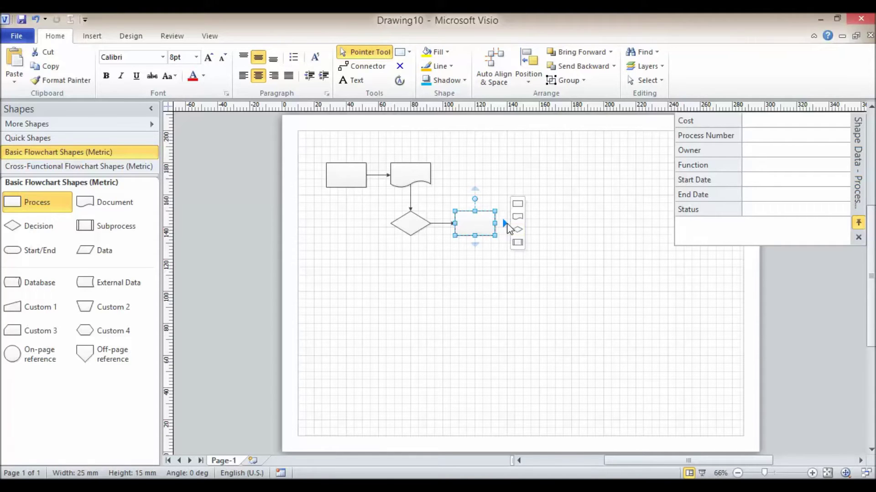
{"action": "left_click", "coordinate": [506, 224]}
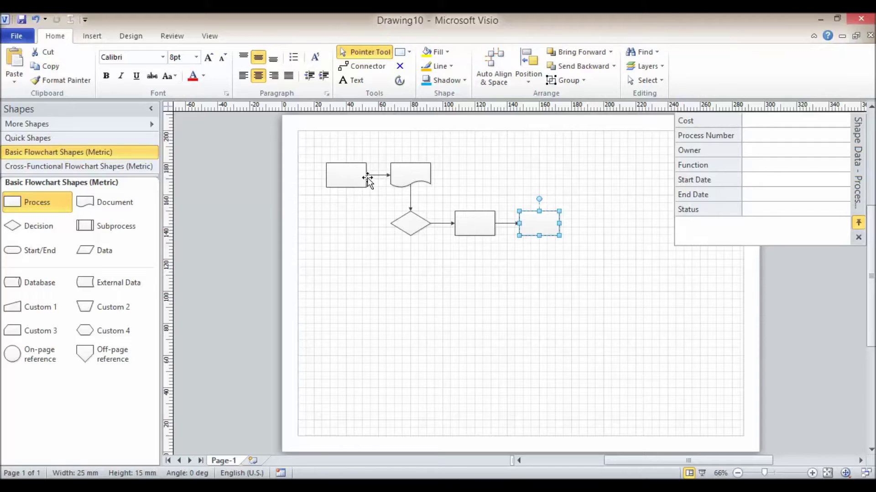
{"action": "mouse_move", "coordinate": [389, 180]}
{"action": "key", "text": "ctrl+a"}
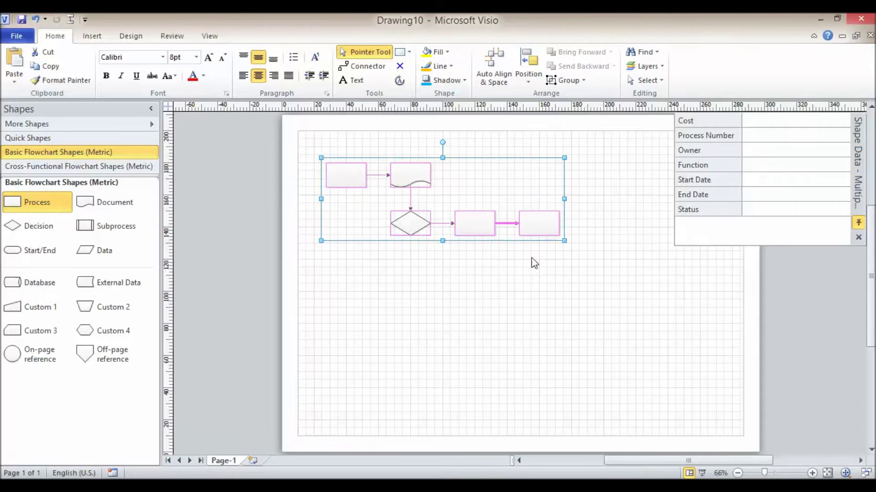
{"action": "key", "text": "Delete"}
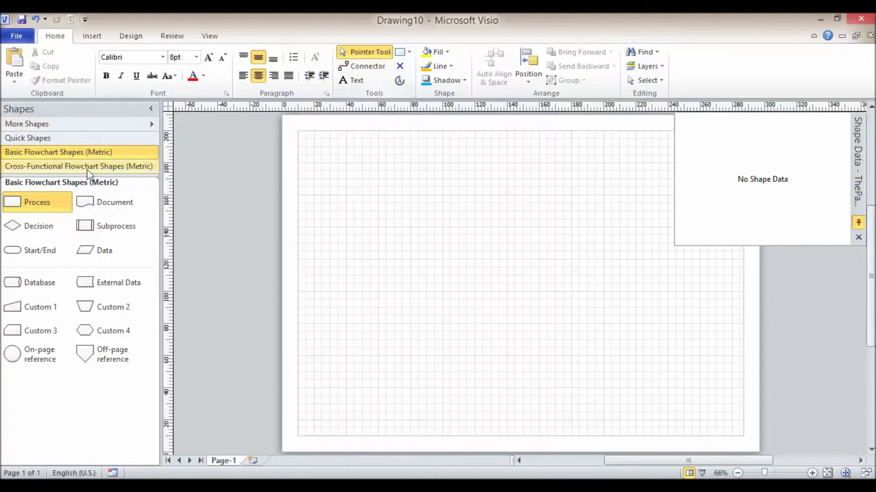
With the Connector tool, chain Process, Document, Subprocess, Process and Decision shapes, undoing a stray connector.
{"action": "left_click", "coordinate": [358, 70]}
{"action": "left_click_drag", "start_coordinate": [40, 206], "coordinate": [80, 199]}
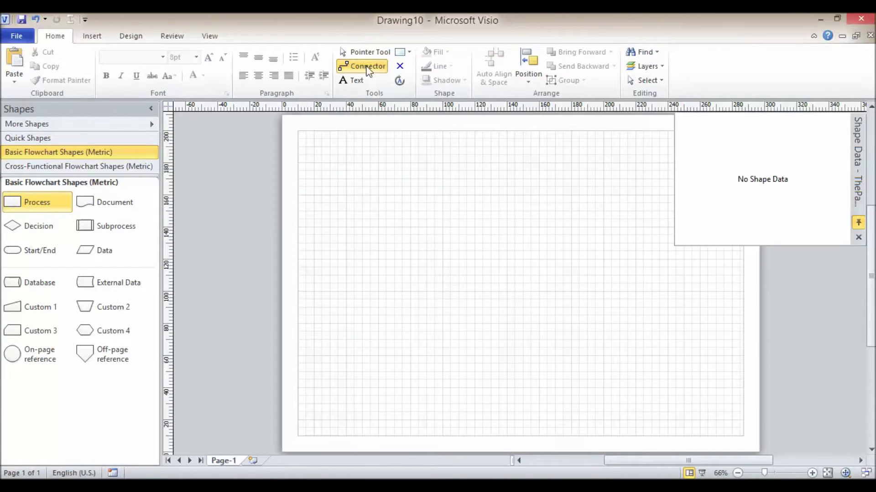
{"action": "left_click_drag", "start_coordinate": [6, 204], "coordinate": [355, 172]}
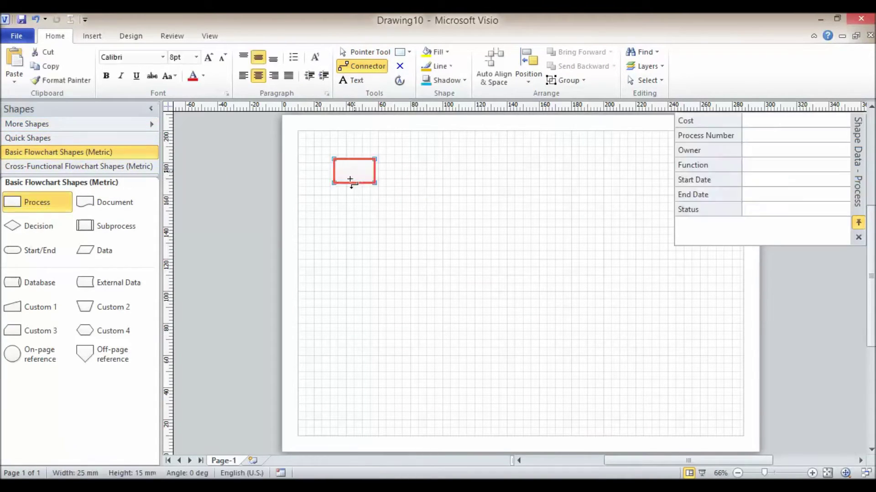
{"action": "left_click_drag", "start_coordinate": [78, 202], "coordinate": [452, 171]}
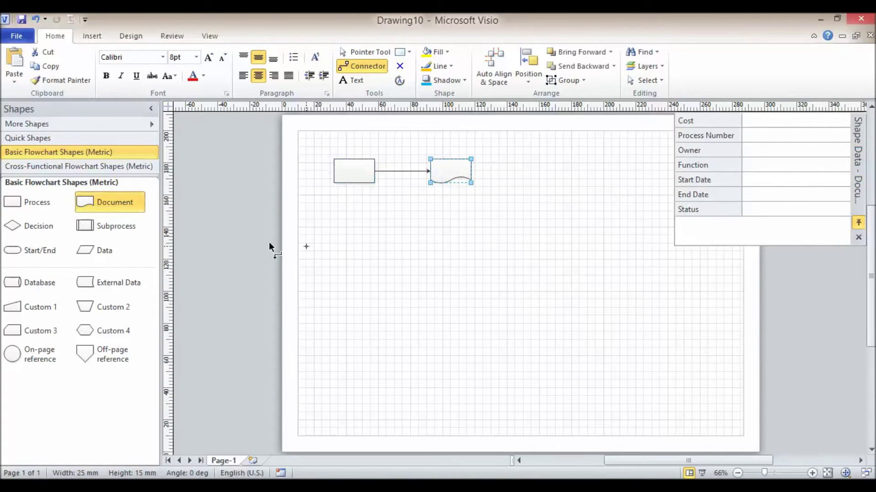
{"action": "mouse_move", "coordinate": [111, 224]}
{"action": "left_mouse_down"}
{"action": "mouse_move", "coordinate": [442, 247]}
{"action": "mouse_move", "coordinate": [455, 242]}
{"action": "mouse_move", "coordinate": [454, 218]}
{"action": "mouse_move", "coordinate": [234, 230]}
{"action": "mouse_move", "coordinate": [527, 223]}
{"action": "mouse_move", "coordinate": [105, 212]}
{"action": "left_mouse_up"}
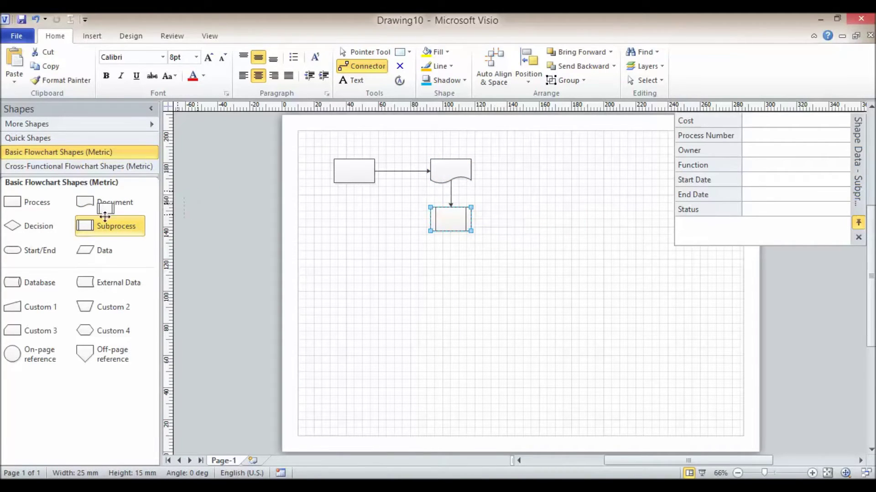
{"action": "left_click_drag", "start_coordinate": [12, 202], "coordinate": [503, 220]}
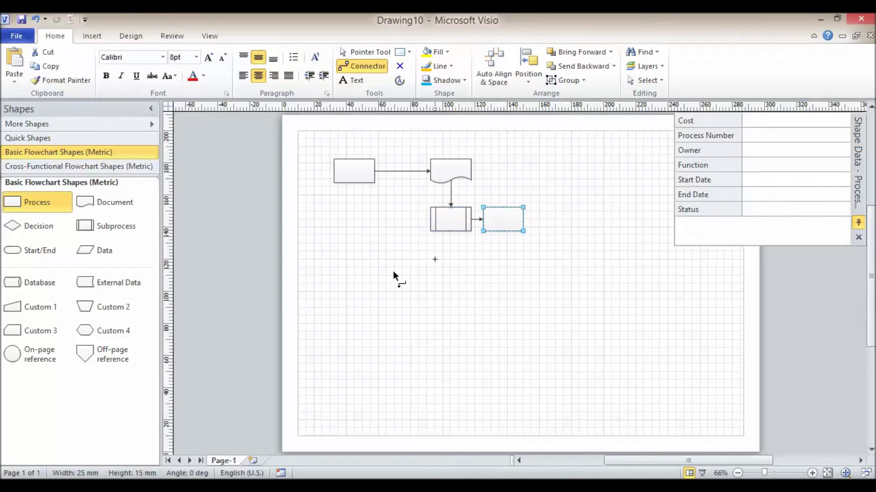
{"action": "left_click_drag", "start_coordinate": [66, 230], "coordinate": [596, 220]}
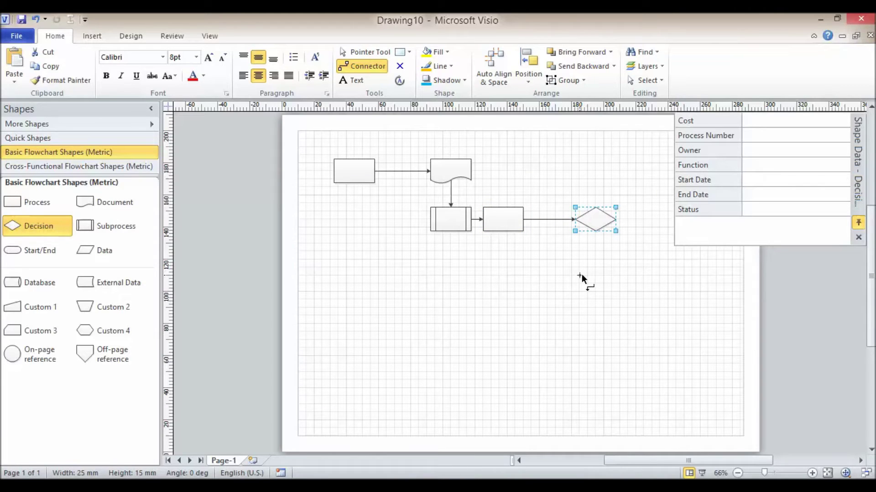
{"action": "left_click_drag", "start_coordinate": [311, 139], "coordinate": [458, 281]}
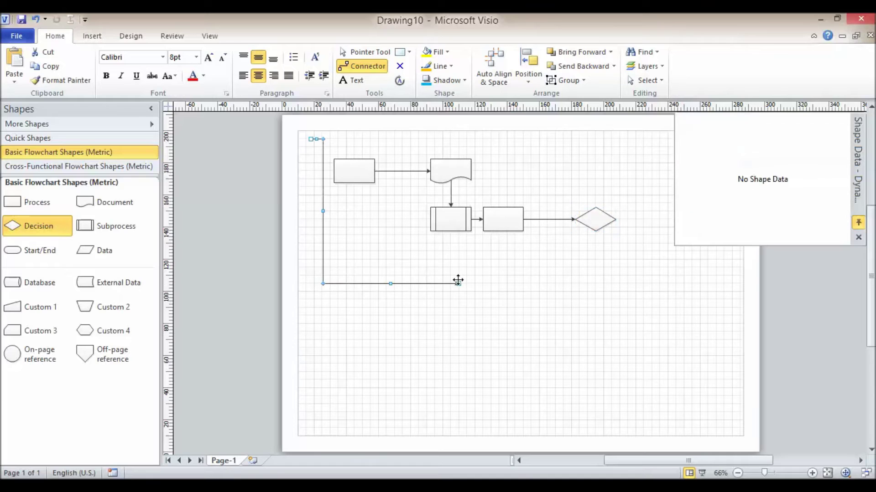
{"action": "key", "text": "ctrl+z"}
Select all five shapes, undo an Auto Align & Space attempt, and bring up the Design commands.
{"action": "left_click", "coordinate": [365, 52]}
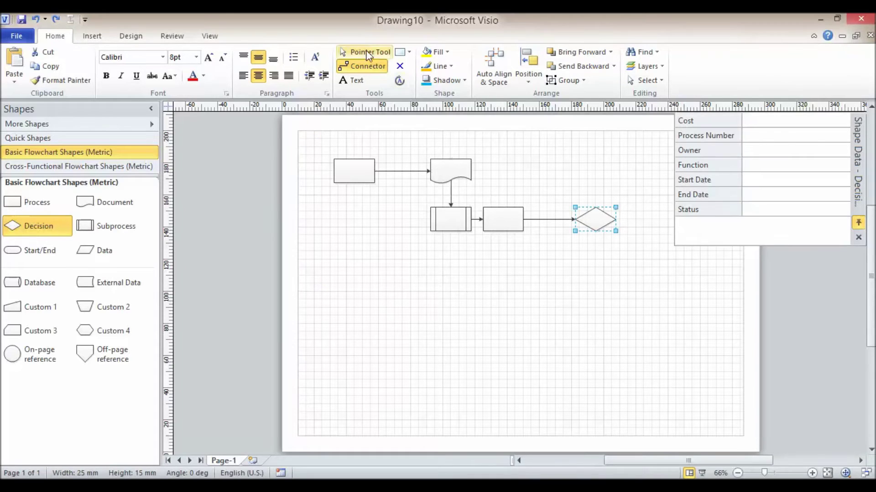
{"action": "left_click_drag", "start_coordinate": [318, 138], "coordinate": [618, 264]}
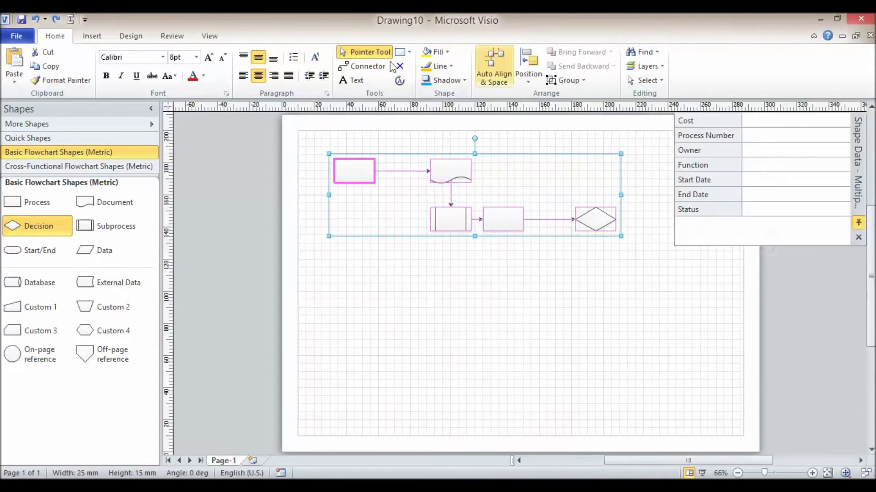
{"action": "left_click", "coordinate": [504, 80]}
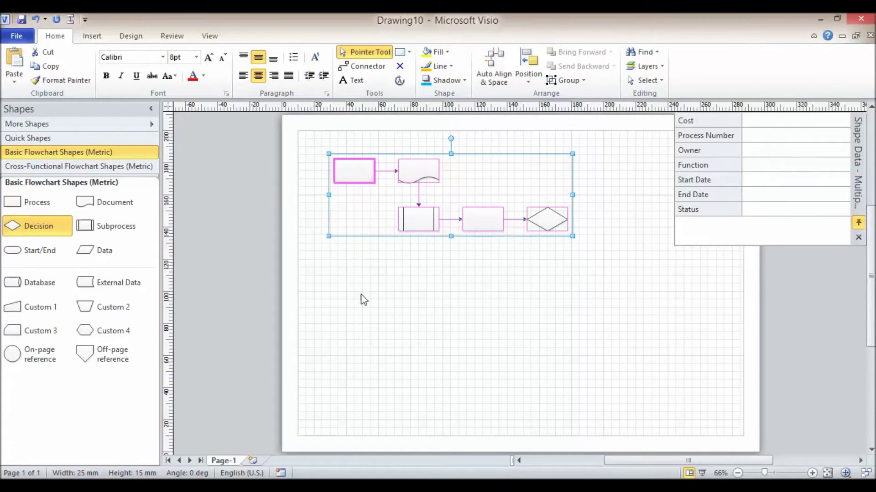
{"action": "key", "text": "ctrl+z"}
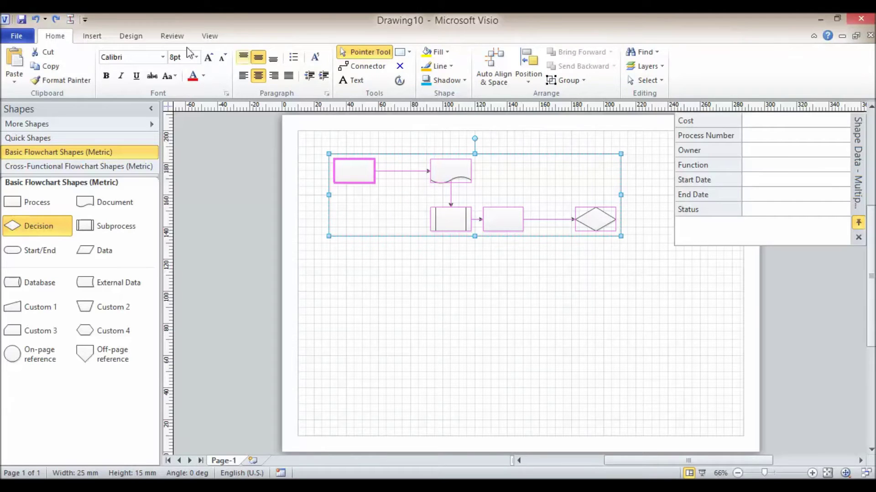
{"action": "left_click", "coordinate": [135, 37]}
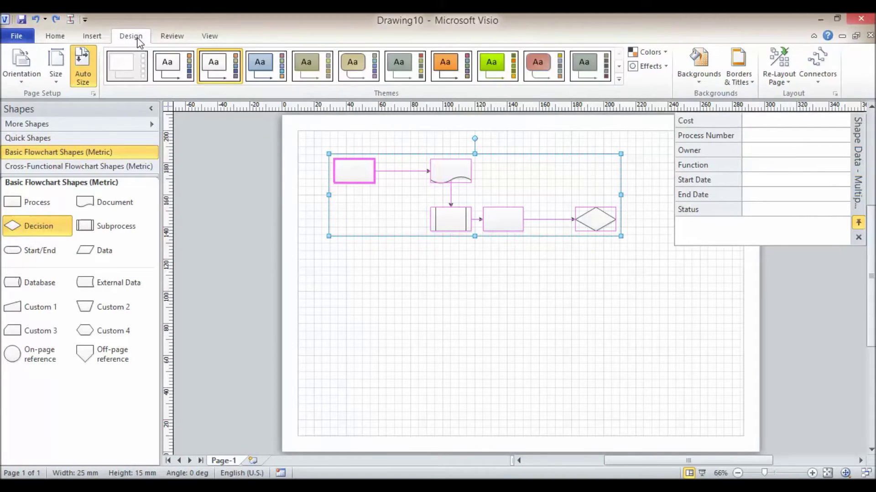
Apply the left-to-right Flowchart layout from Re-Layout Page.
{"action": "left_click", "coordinate": [790, 76]}
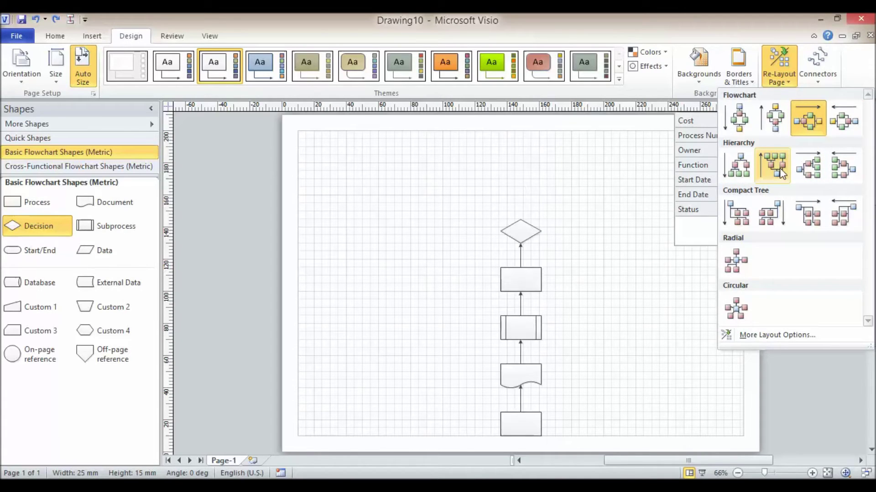
{"action": "left_click", "coordinate": [808, 175]}
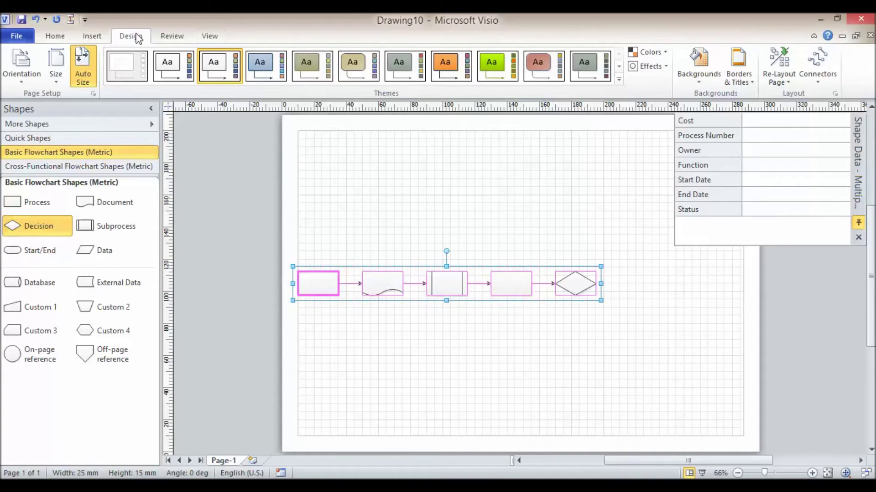
Set Layout and Routing spacing between shapes to 35 mm horizontally and vertically, then close Page Setup.
{"action": "left_click", "coordinate": [835, 94]}
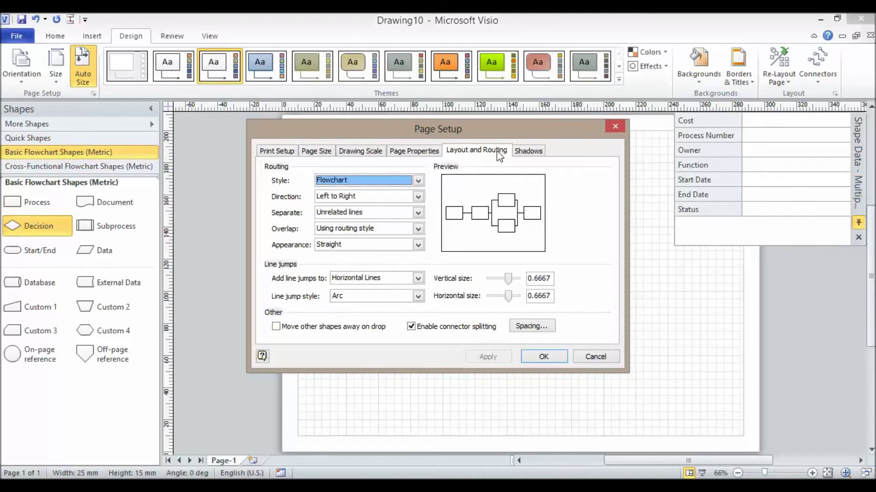
{"action": "left_click", "coordinate": [530, 330]}
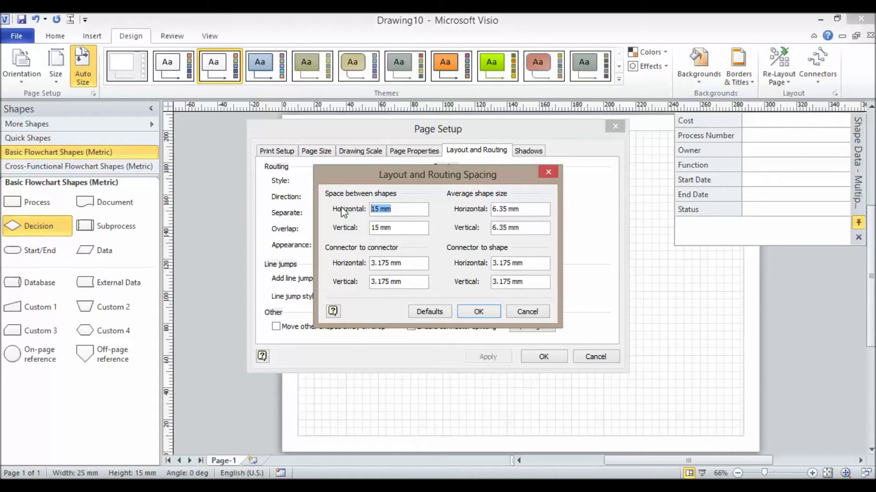
{"action": "type", "text": "35"}
{"action": "key", "text": "Tab"}
{"action": "type", "text": "35"}
{"action": "left_click", "coordinate": [467, 311]}
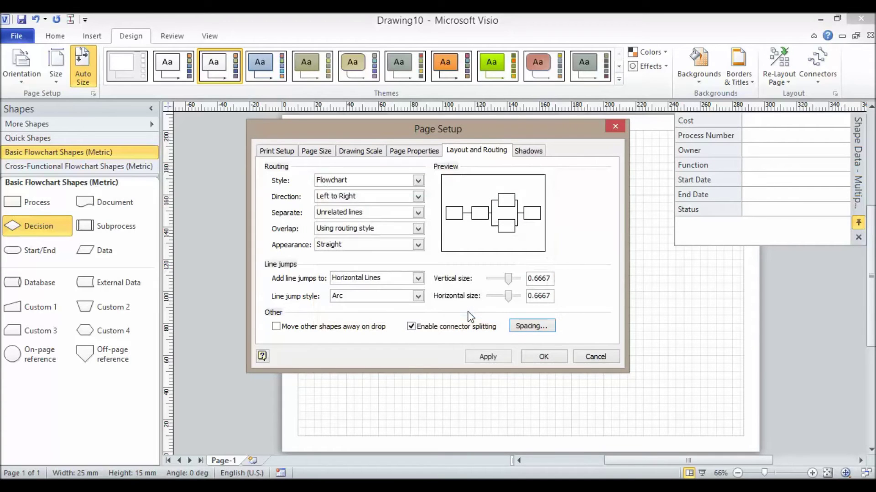
{"action": "left_click", "coordinate": [533, 356]}
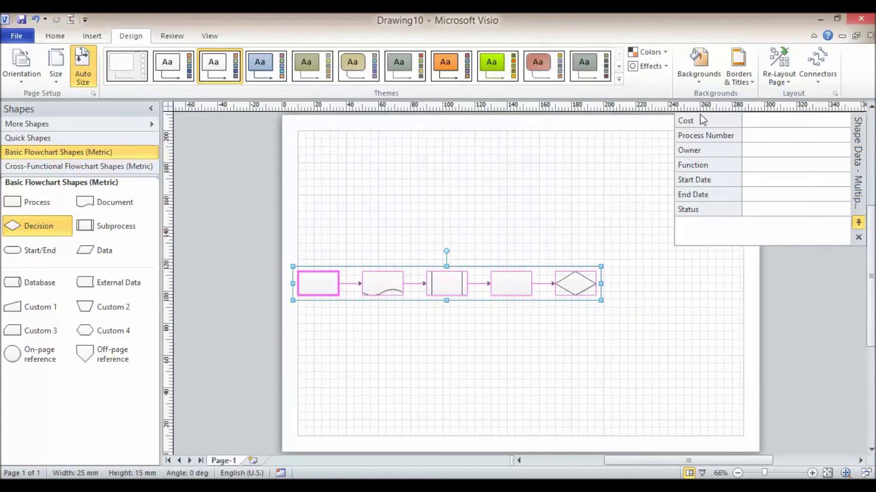
Run Auto Align & Space on the flowchart from the Home ribbon, then delete the selected shapes.
{"action": "left_click", "coordinate": [780, 78]}
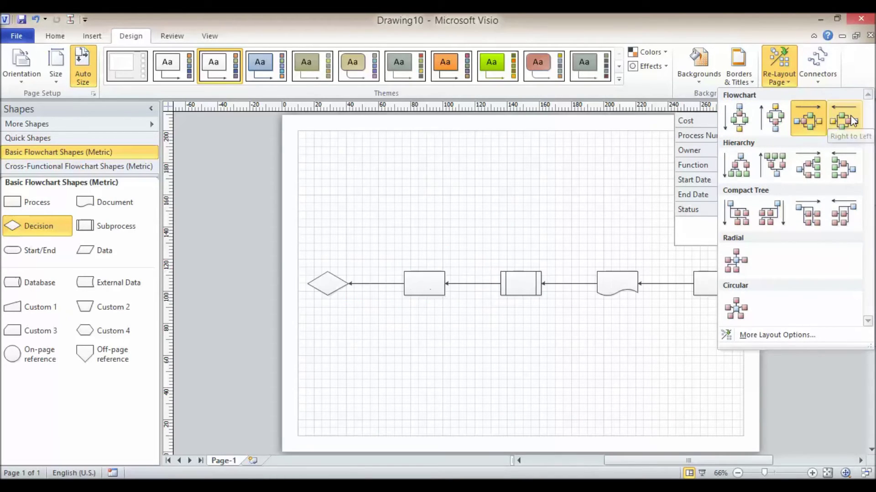
{"action": "left_click", "coordinate": [62, 40]}
{"action": "left_click", "coordinate": [492, 79]}
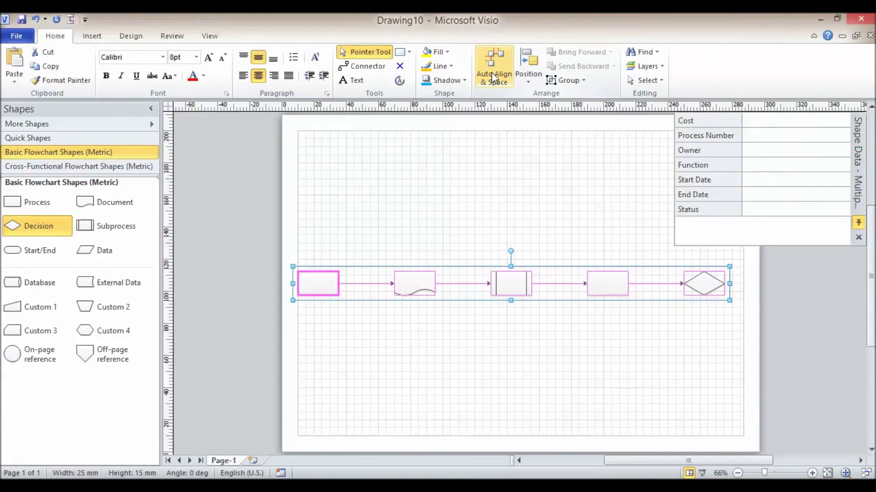
{"action": "key", "text": "Delete"}
Build a chain of four auto-connected Process shapes, then select and delete them all.
{"action": "left_click_drag", "start_coordinate": [29, 201], "coordinate": [351, 190]}
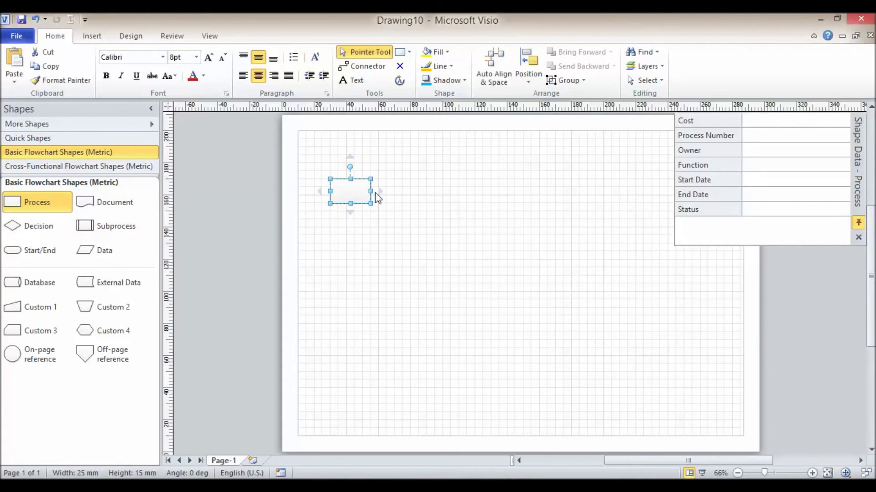
{"action": "left_click", "coordinate": [381, 192]}
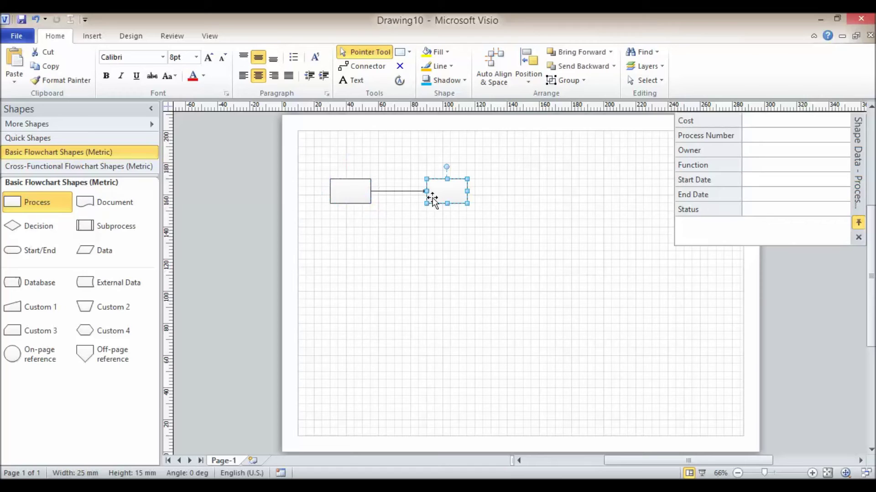
{"action": "key", "text": "Escape"}
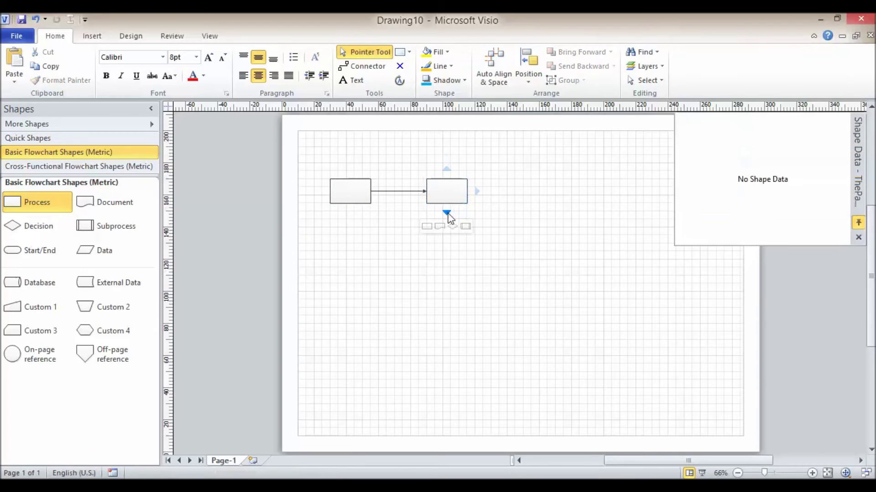
{"action": "left_click", "coordinate": [447, 213]}
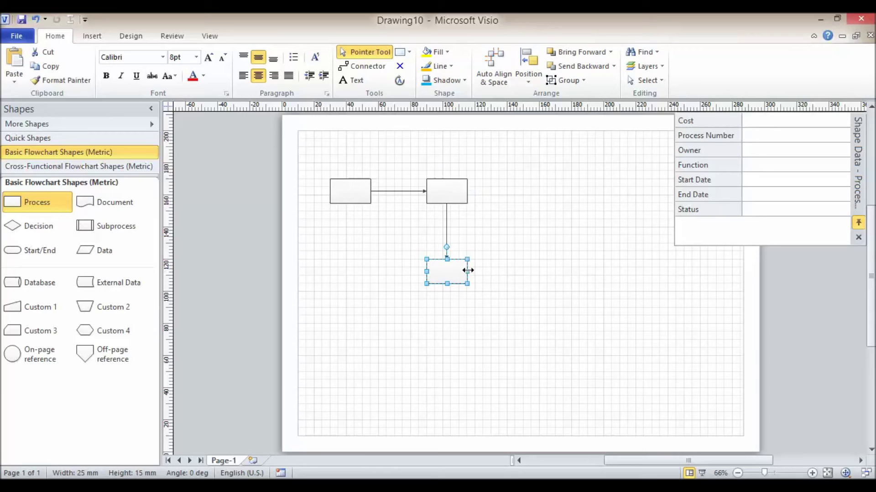
{"action": "key", "text": "Escape"}
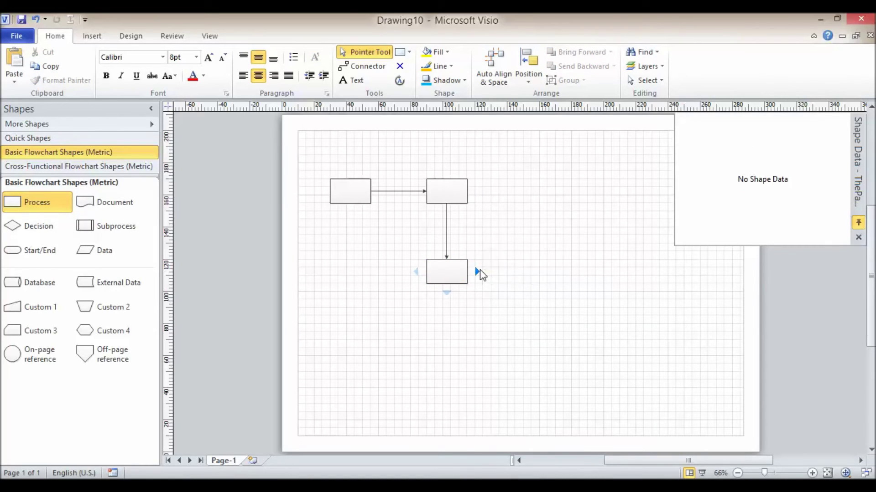
{"action": "left_click", "coordinate": [479, 273]}
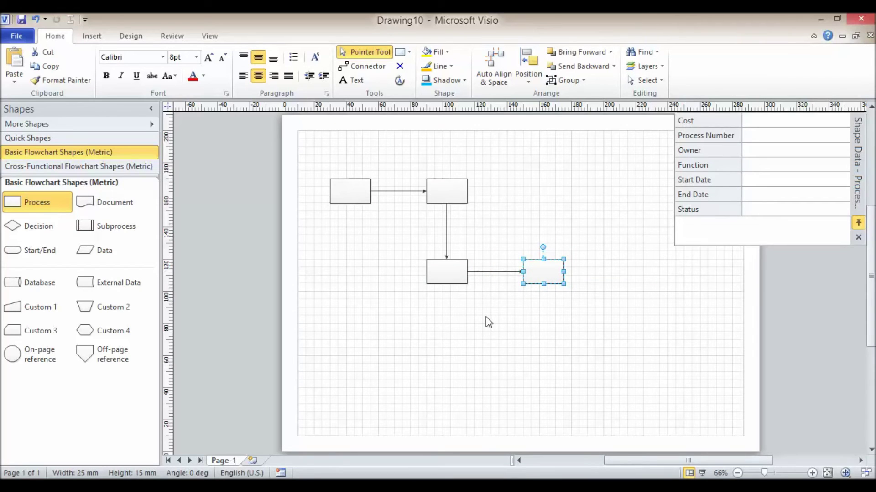
{"action": "key", "text": "ctrl+a"}
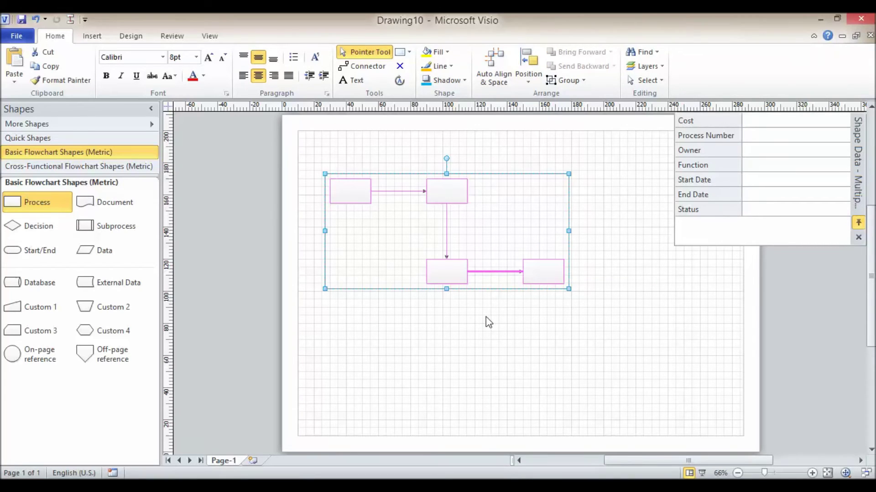
{"action": "key", "text": "Delete"}
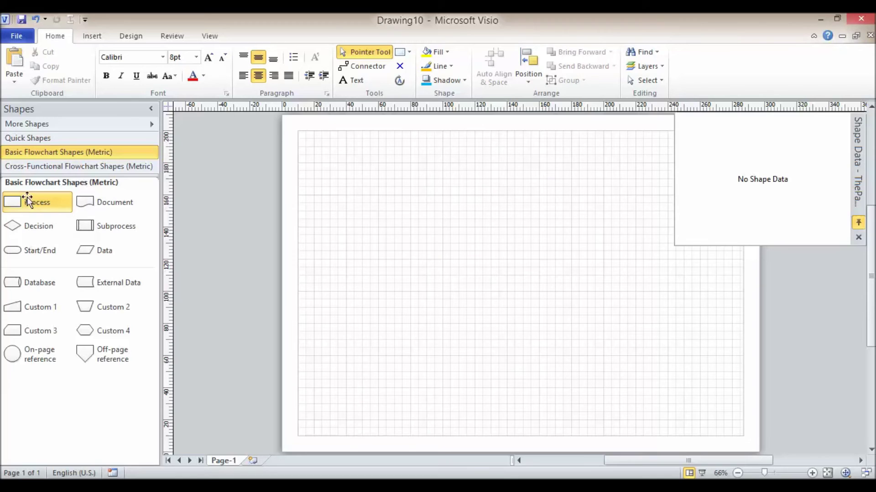
{"action": "left_click_drag", "start_coordinate": [28, 200], "coordinate": [461, 190]}
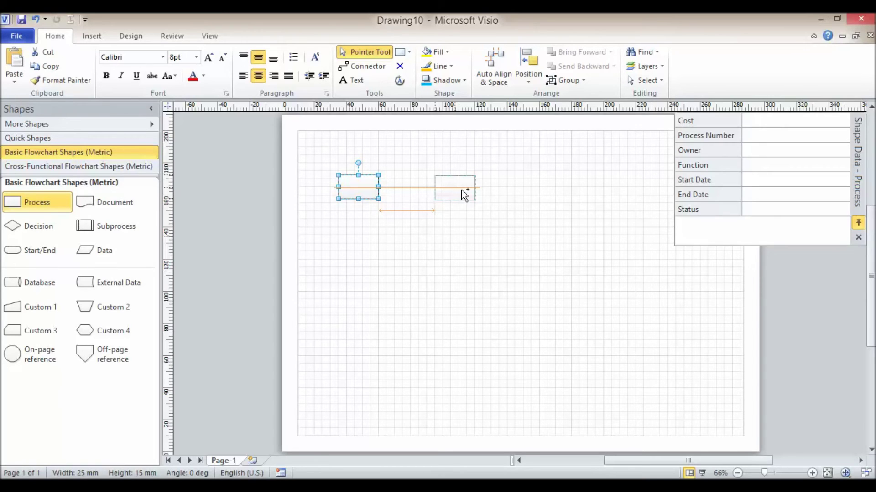
{"action": "left_click_drag", "start_coordinate": [463, 194], "coordinate": [461, 193]}
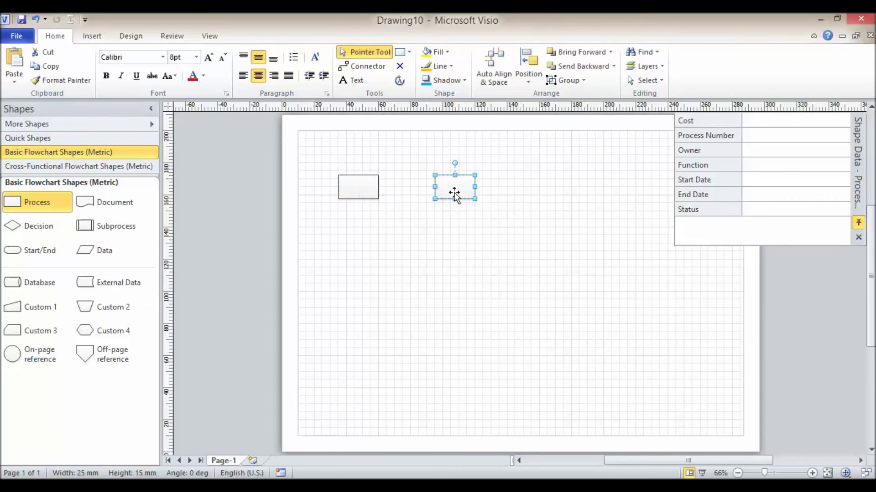
{"action": "left_click_drag", "start_coordinate": [44, 204], "coordinate": [359, 262]}
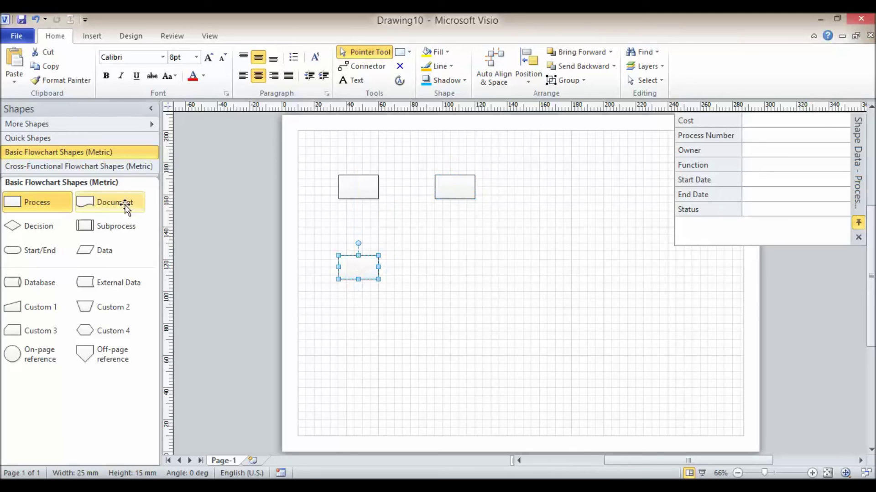
{"action": "left_click_drag", "start_coordinate": [125, 202], "coordinate": [463, 273]}
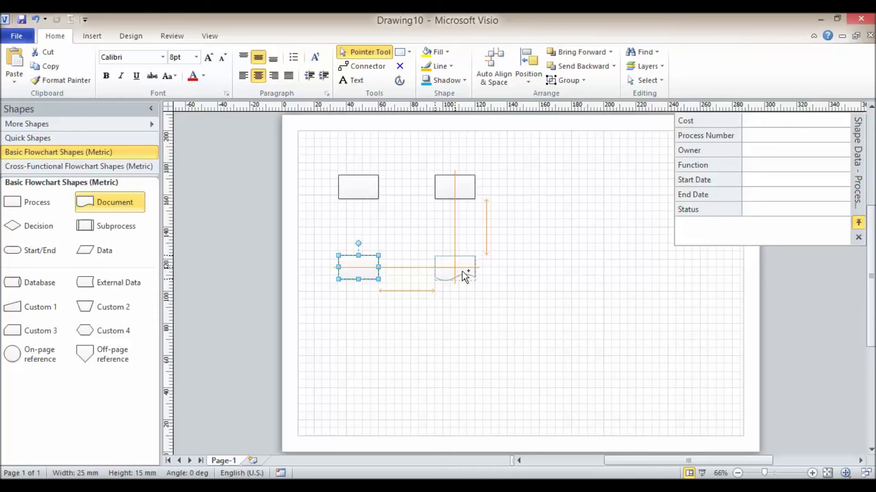
{"action": "left_click_drag", "start_coordinate": [461, 271], "coordinate": [462, 272]}
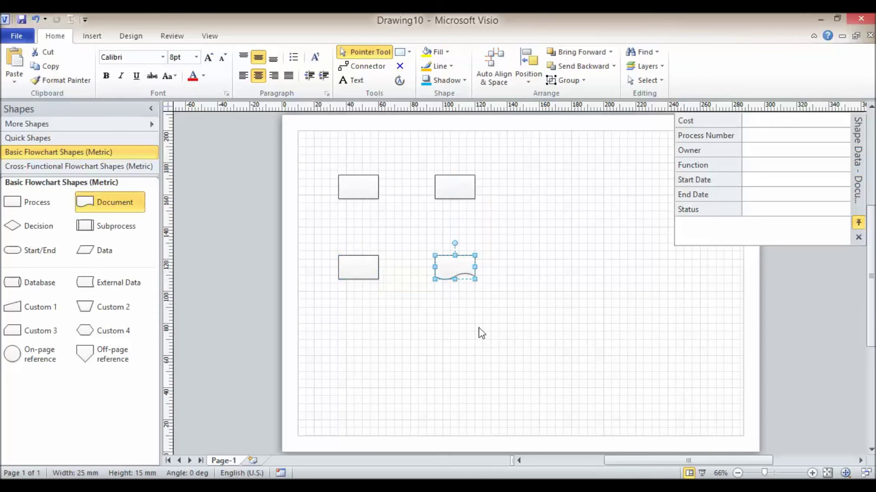
{"action": "mouse_move", "coordinate": [455, 191]}
{"action": "key", "text": "ctrl+a"}
{"action": "key", "text": "Delete"}
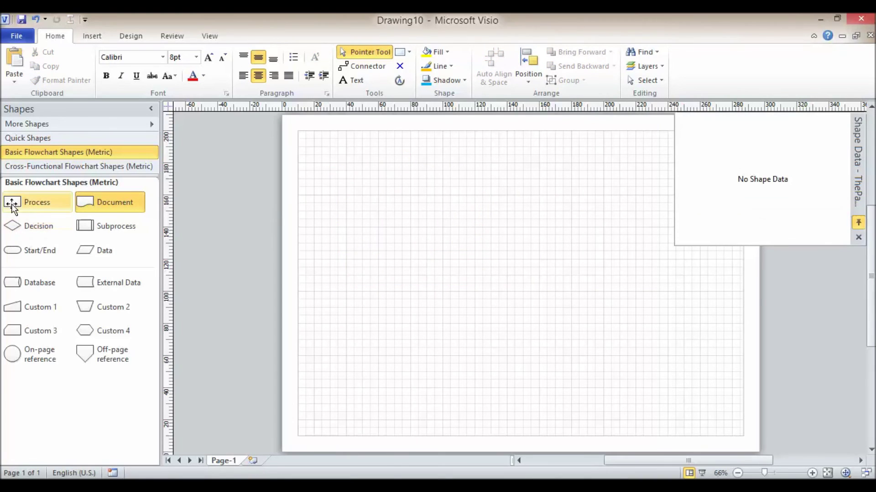
Drag three Process shapes onto the page, aligning them evenly in a row near the top.
{"action": "left_click_drag", "start_coordinate": [13, 207], "coordinate": [347, 179]}
{"action": "left_click_drag", "start_coordinate": [11, 203], "coordinate": [409, 182]}
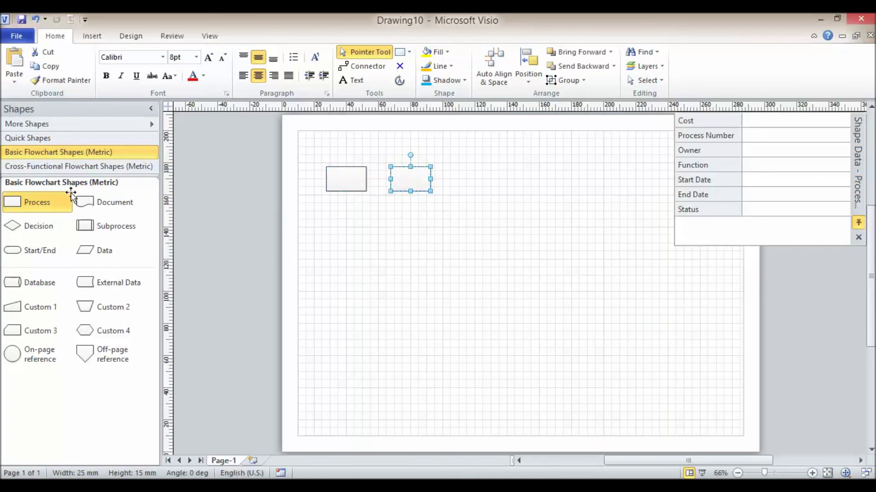
{"action": "left_click_drag", "start_coordinate": [72, 194], "coordinate": [482, 183]}
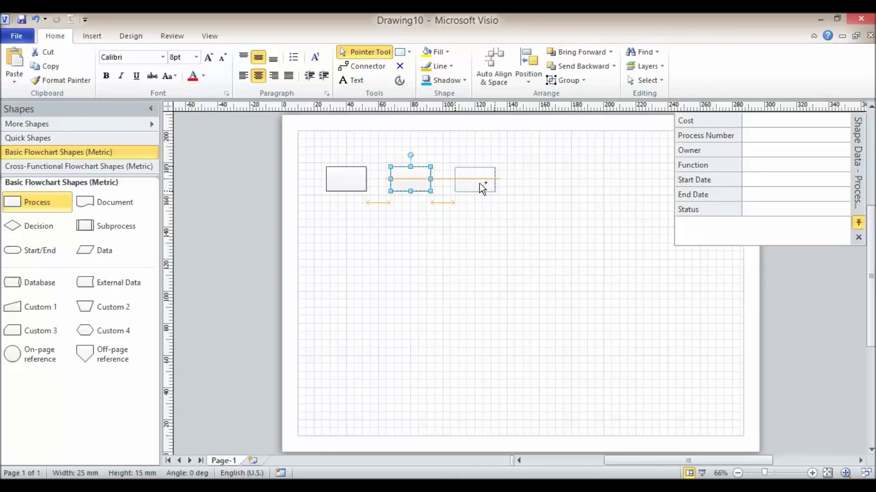
{"action": "left_click_drag", "start_coordinate": [480, 183], "coordinate": [480, 184]}
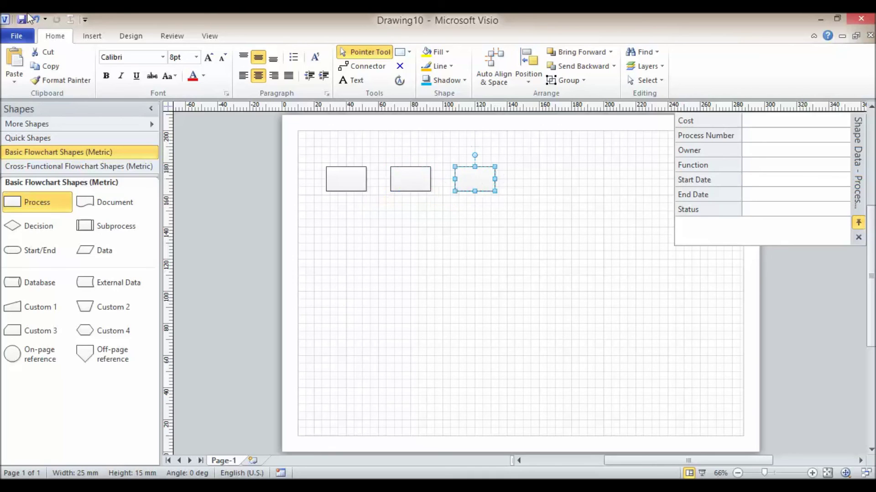
Open the Layout and Routing Spacing dialog from Page Setup to check the 35 mm shape spacing.
{"action": "left_click", "coordinate": [122, 38]}
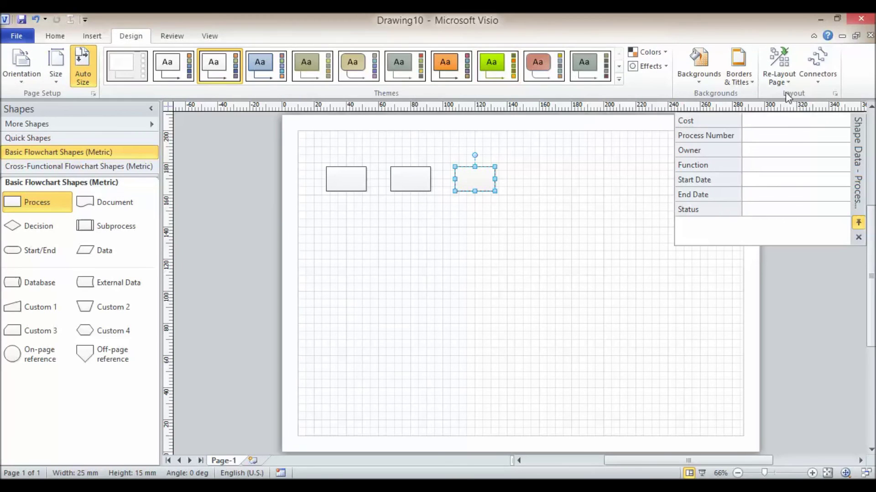
{"action": "left_click", "coordinate": [835, 94]}
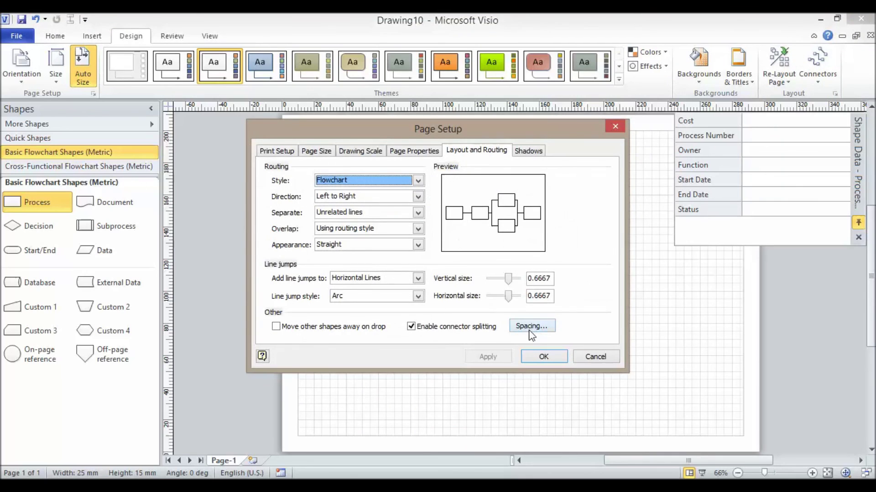
{"action": "left_click", "coordinate": [530, 326]}
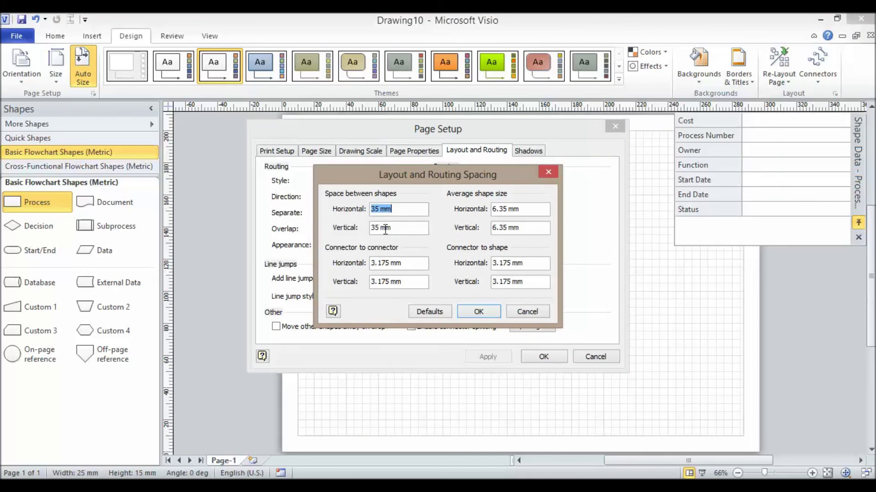